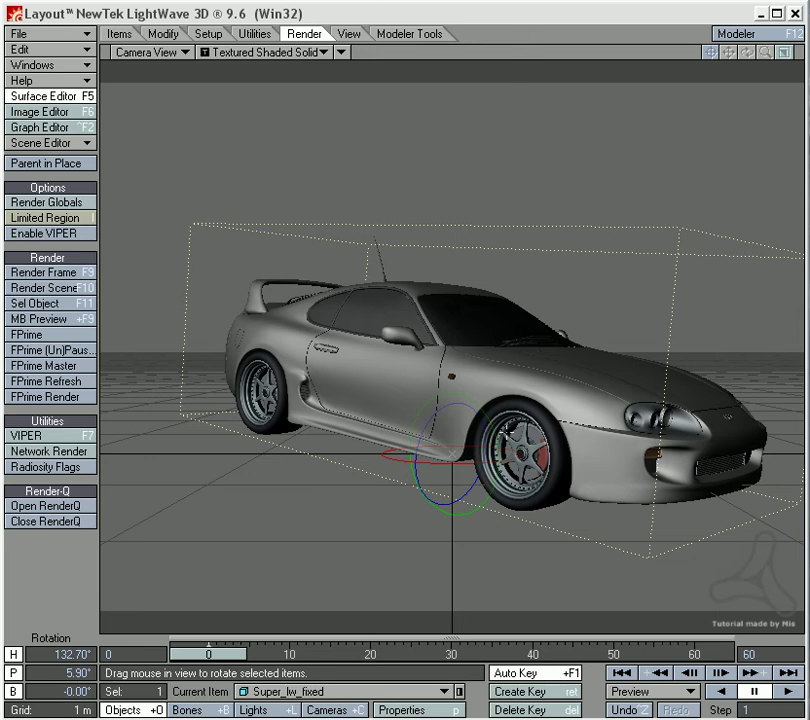
Rotate the Supra to 137.10° heading and -2.90° bank.
{"action": "mouse_move", "coordinate": [285, 290]}
{"action": "left_mouse_down"}
{"action": "mouse_move", "coordinate": [354, 290]}
{"action": "mouse_move", "coordinate": [254, 290]}
{"action": "mouse_move", "coordinate": [291, 290]}
{"action": "left_mouse_up"}
{"action": "right_click_drag", "start_coordinate": [268, 282], "coordinate": [265, 270]}
Open the FPrime preview, move it up and left, and enlarge it around the silver Supra.
{"action": "left_click", "coordinate": [60, 338]}
{"action": "left_click_drag", "start_coordinate": [529, 108], "coordinate": [265, 88]}
{"action": "left_click_drag", "start_coordinate": [437, 356], "coordinate": [637, 546]}
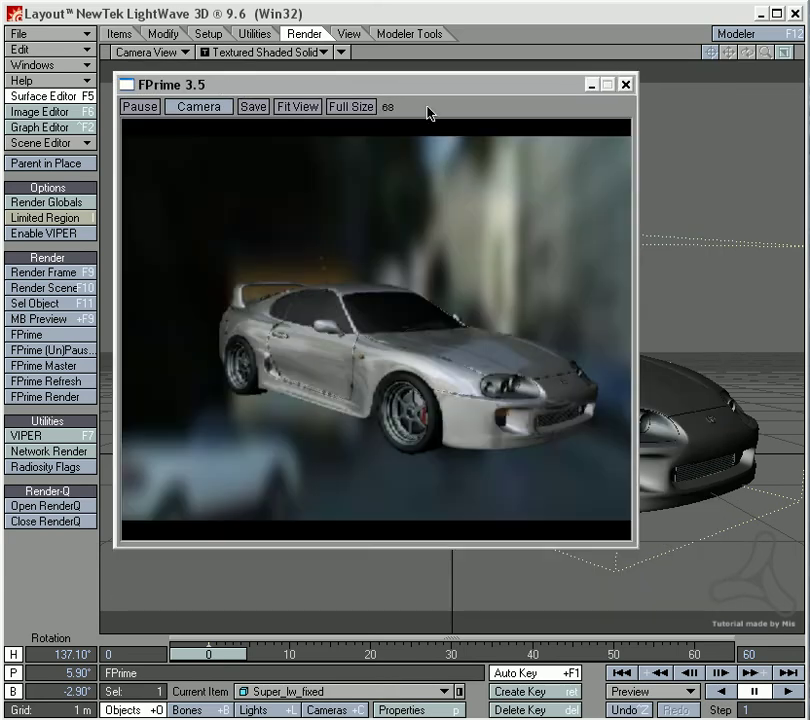
{"action": "left_click_drag", "start_coordinate": [427, 90], "coordinate": [425, 94]}
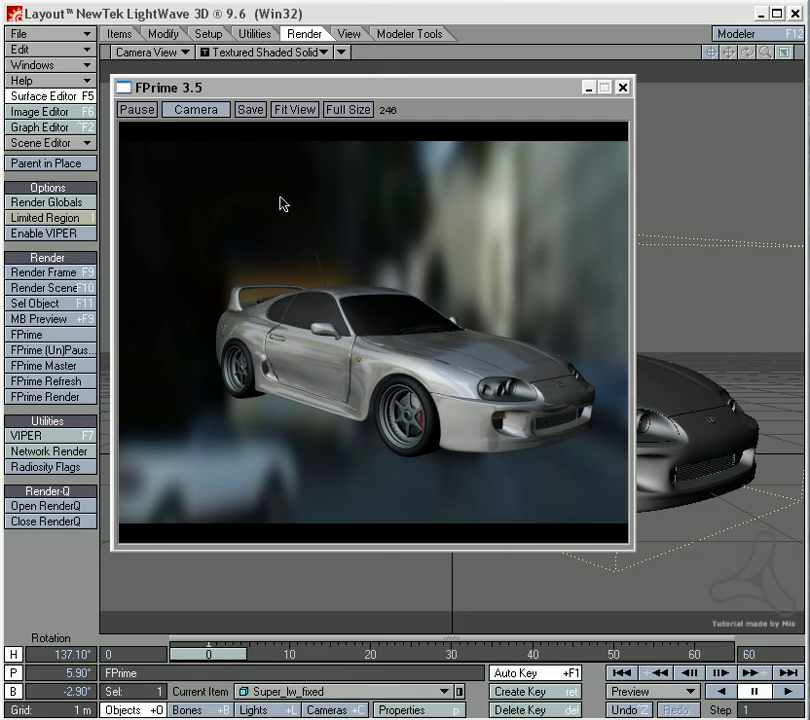
Set the body_Smoothing colour to green (112, 210, 79) and bring the FPrime preview forward.
{"action": "left_click", "coordinate": [70, 97]}
{"action": "left_click_drag", "start_coordinate": [334, 60], "coordinate": [385, 76]}
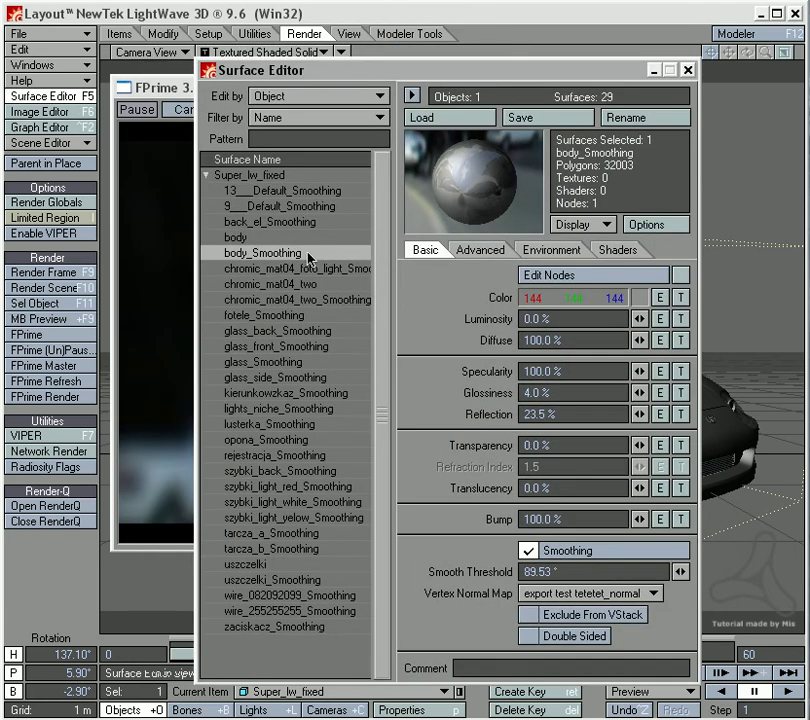
{"action": "left_click", "coordinate": [640, 297]}
{"action": "left_click", "coordinate": [477, 186]}
{"action": "left_click", "coordinate": [240, 377]}
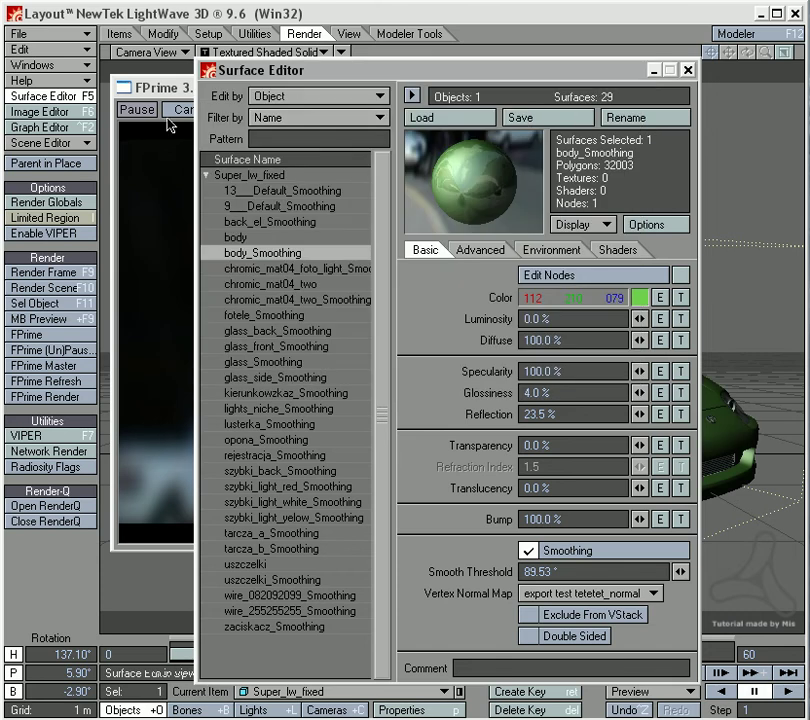
{"action": "left_click", "coordinate": [179, 92]}
{"action": "left_click_drag", "start_coordinate": [179, 93], "coordinate": [104, 99]}
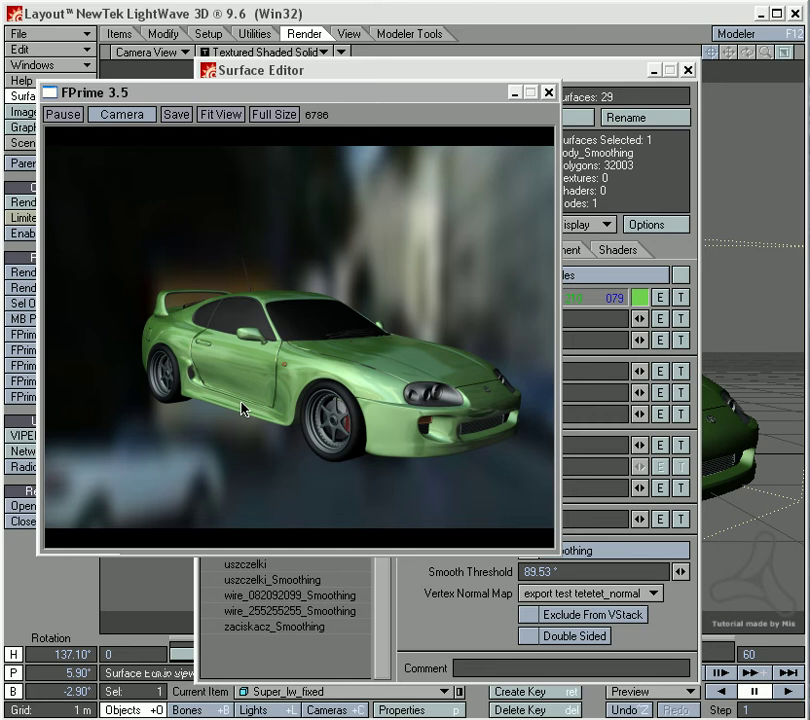
Add a Gradient texture layer to the body_Smoothing Color channel.
{"action": "left_click", "coordinate": [596, 80]}
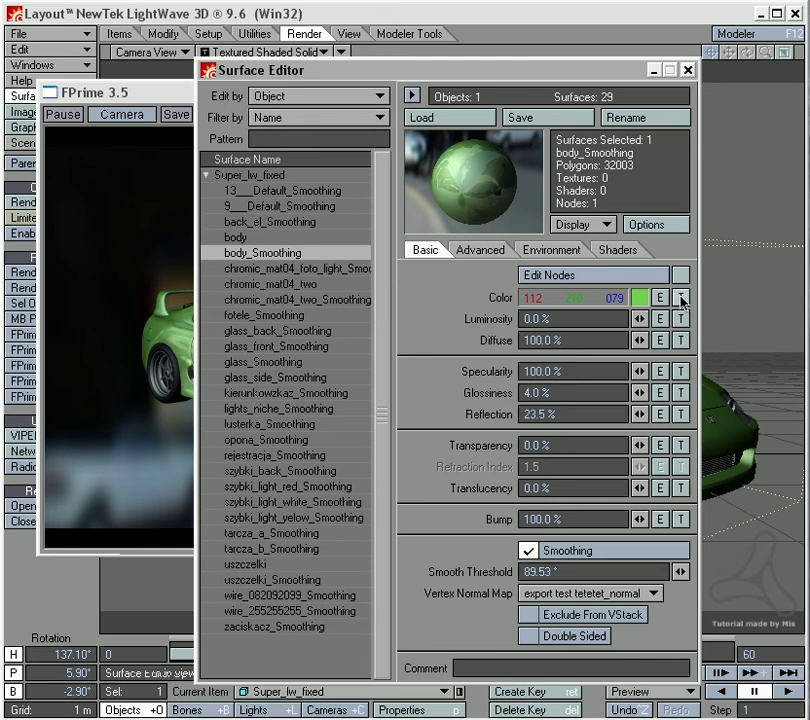
{"action": "left_click", "coordinate": [681, 298]}
{"action": "left_click_drag", "start_coordinate": [123, 78], "coordinate": [578, 100]}
{"action": "left_click", "coordinate": [621, 117]}
{"action": "left_click", "coordinate": [620, 139]}
{"action": "left_click_drag", "start_coordinate": [436, 88], "coordinate": [494, 67]}
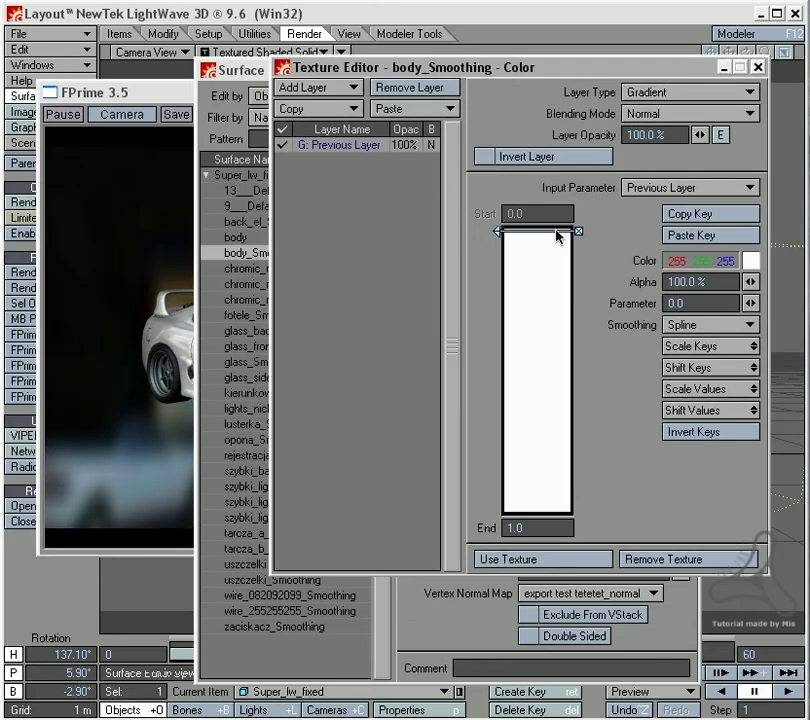
Colour the gradient's first key dark blue (21, 33, 98).
{"action": "left_click", "coordinate": [756, 264]}
{"action": "left_click", "coordinate": [615, 178]}
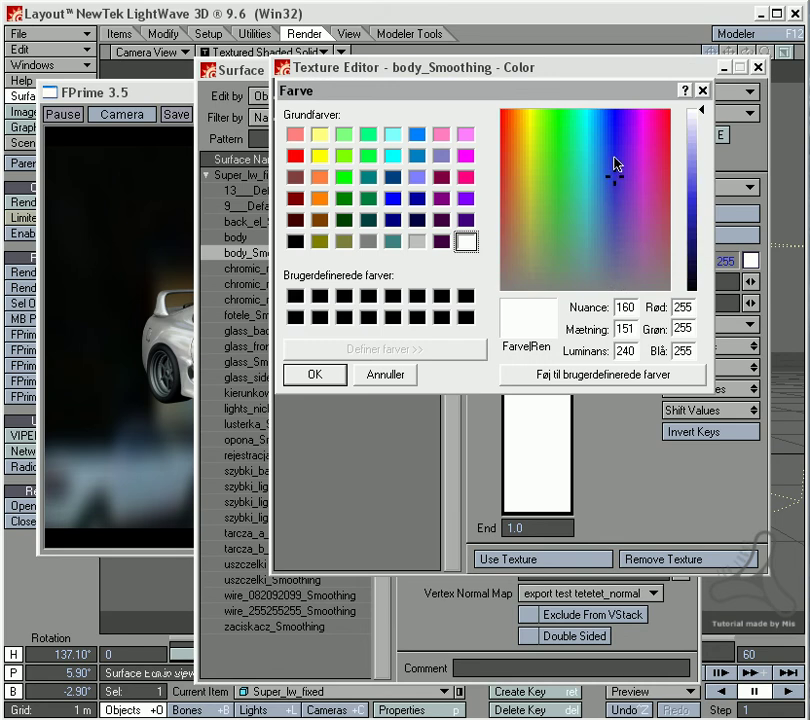
{"action": "left_click", "coordinate": [702, 253]}
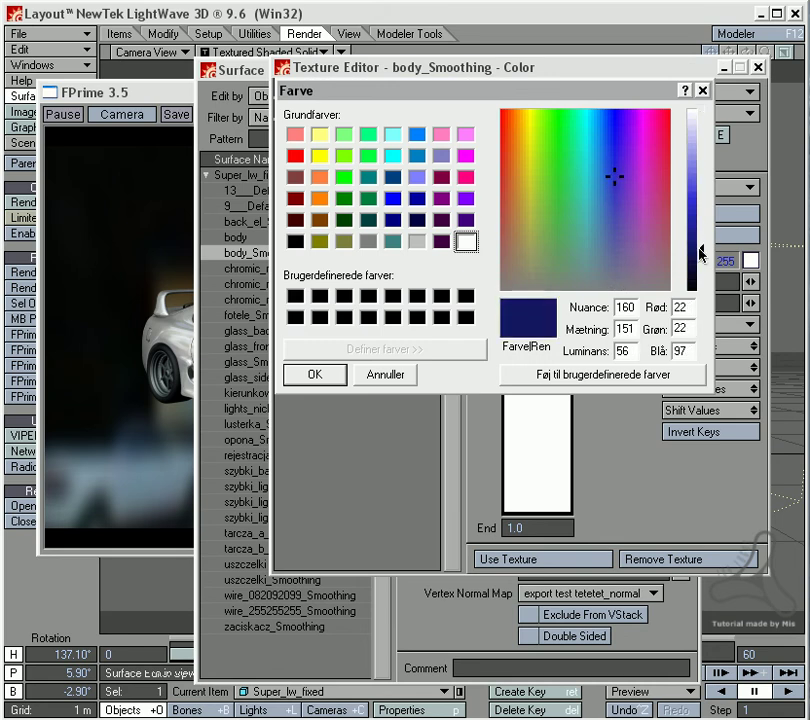
{"action": "left_click", "coordinate": [614, 177]}
{"action": "left_click", "coordinate": [333, 376]}
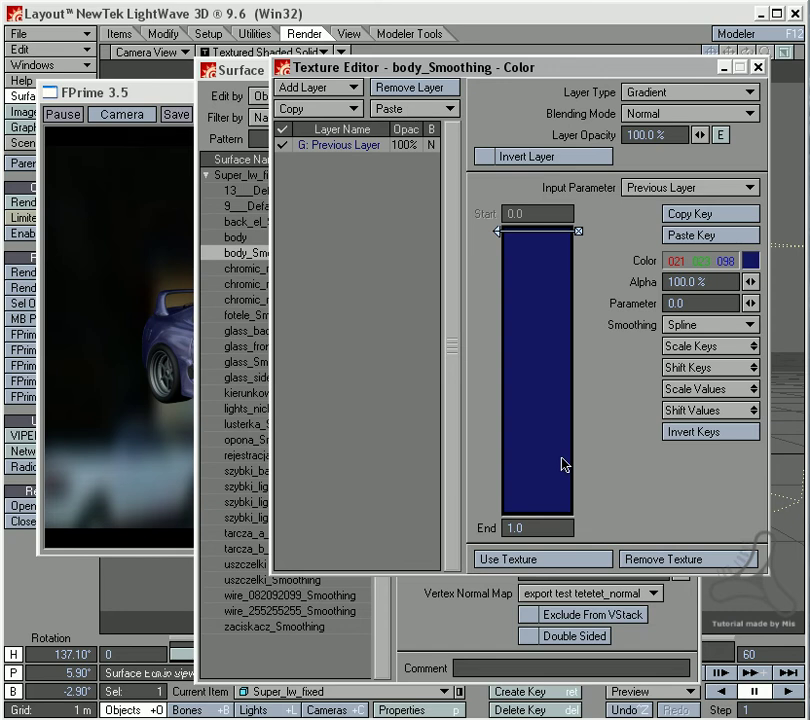
Add a gradient key at the bottom and colour it brown (109, 89, 48).
{"action": "left_click_drag", "start_coordinate": [565, 441], "coordinate": [566, 513]}
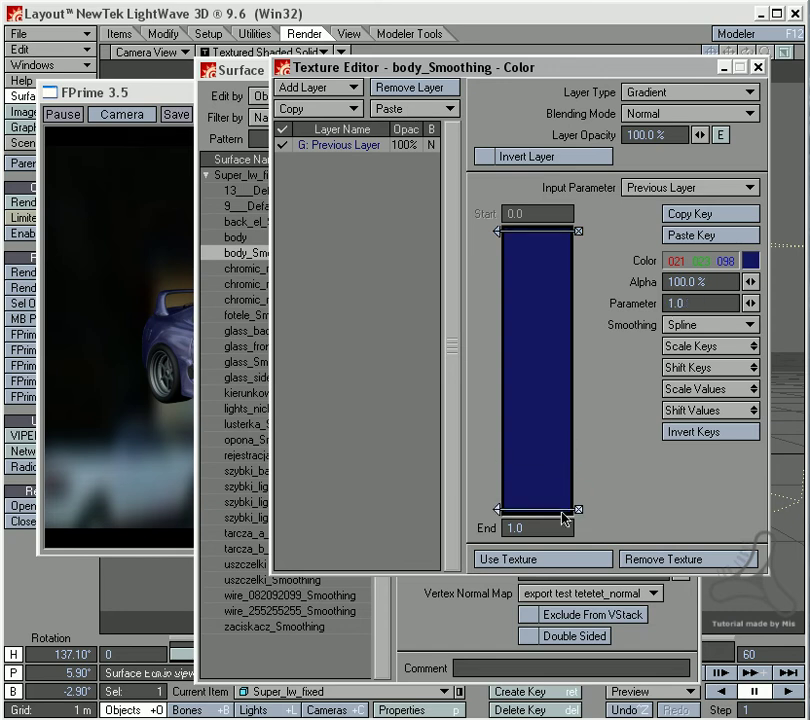
{"action": "left_click", "coordinate": [749, 260]}
{"action": "left_click", "coordinate": [520, 224]}
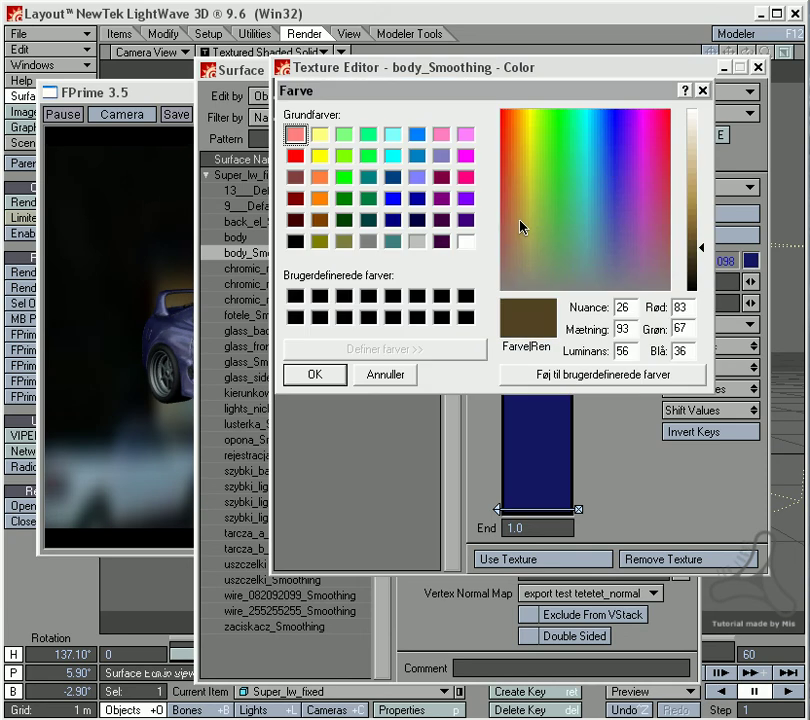
{"action": "left_click_drag", "start_coordinate": [698, 246], "coordinate": [703, 238]}
{"action": "left_click", "coordinate": [314, 374]}
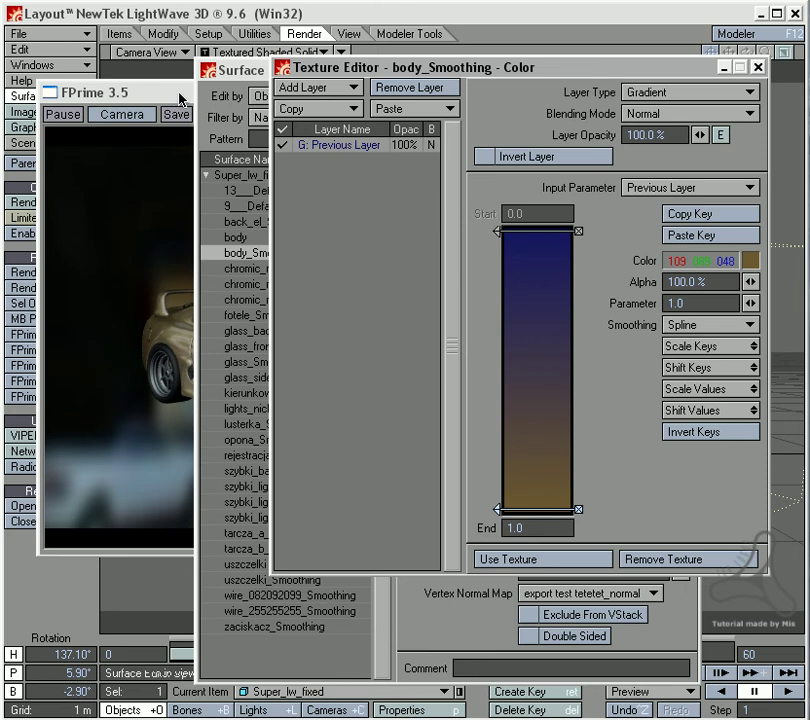
Minimize the Surface Editor and reposition the Texture Editor window.
{"action": "mouse_move", "coordinate": [256, 70]}
{"action": "left_mouse_down"}
{"action": "mouse_move", "coordinate": [235, 87]}
{"action": "mouse_move", "coordinate": [267, 81]}
{"action": "left_mouse_up"}
{"action": "left_click", "coordinate": [663, 80]}
{"action": "left_click_drag", "start_coordinate": [467, 71], "coordinate": [410, 96]}
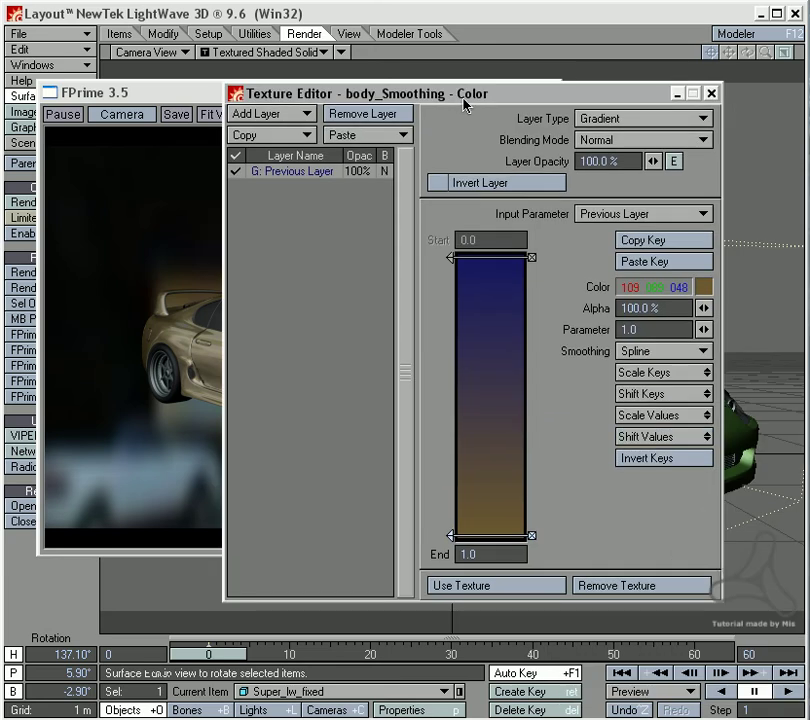
Drive the gradient by Incidence Angle and add a dark-blue middle key at 46.1053.
{"action": "left_click_drag", "start_coordinate": [464, 101], "coordinate": [492, 102]}
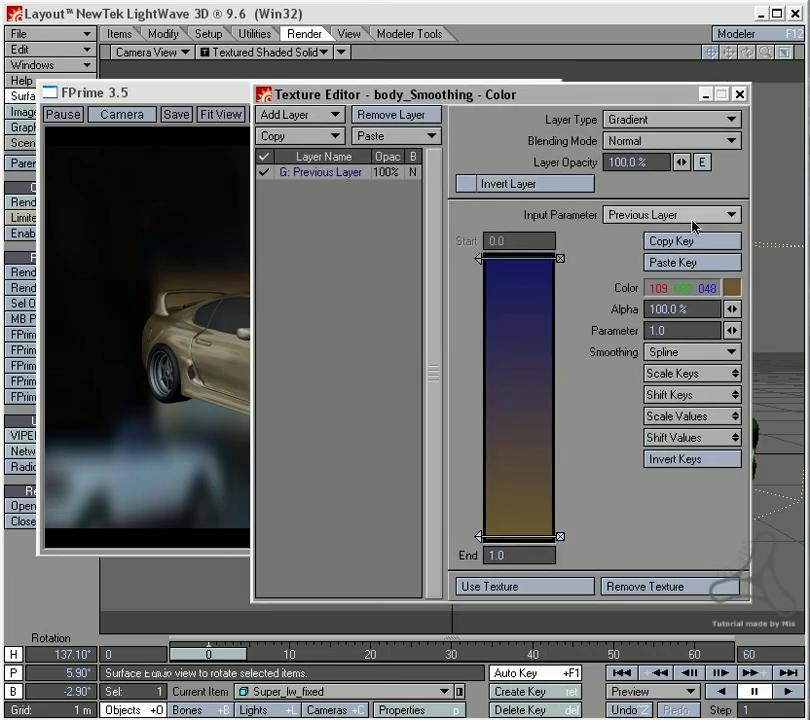
{"action": "left_click", "coordinate": [680, 217]}
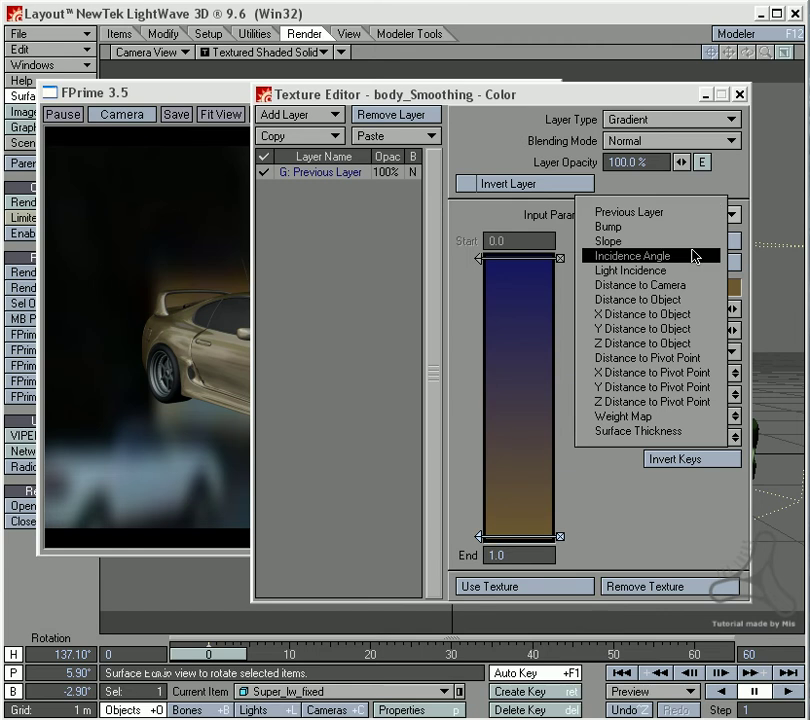
{"action": "left_click", "coordinate": [696, 256]}
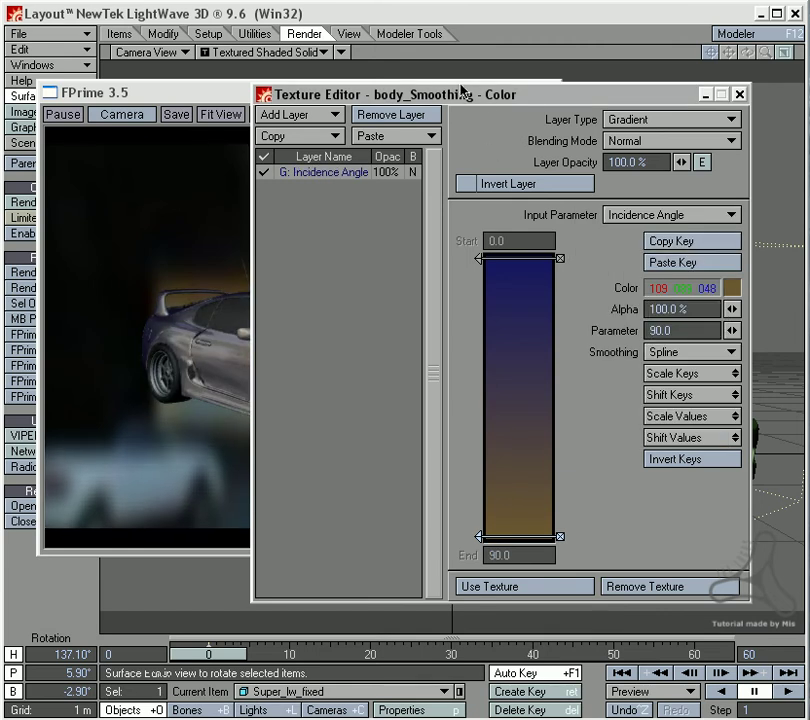
{"action": "mouse_move", "coordinate": [506, 101]}
{"action": "left_mouse_down"}
{"action": "mouse_move", "coordinate": [767, 108]}
{"action": "mouse_move", "coordinate": [493, 91]}
{"action": "mouse_move", "coordinate": [578, 80]}
{"action": "mouse_move", "coordinate": [522, 104]}
{"action": "left_mouse_up"}
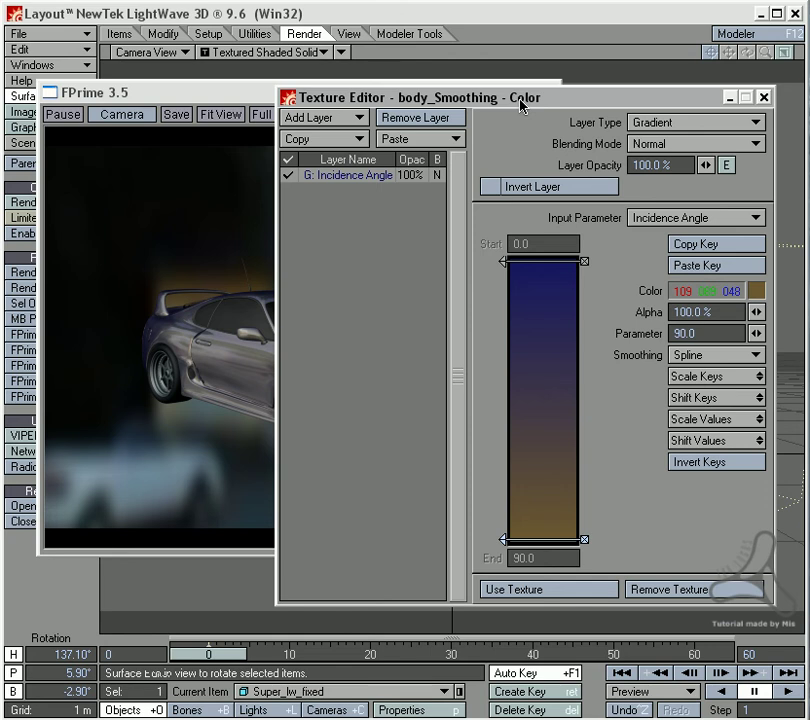
{"action": "left_click_drag", "start_coordinate": [564, 275], "coordinate": [581, 410]}
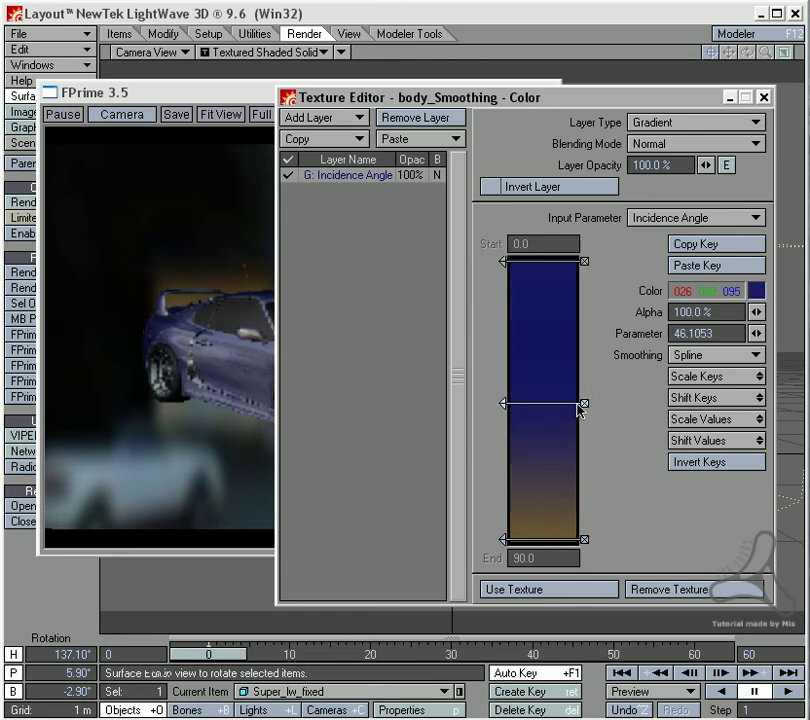
Apply the gradient texture, then turn the car to 148.10° heading and 6.70° pitch.
{"action": "left_click", "coordinate": [553, 591]}
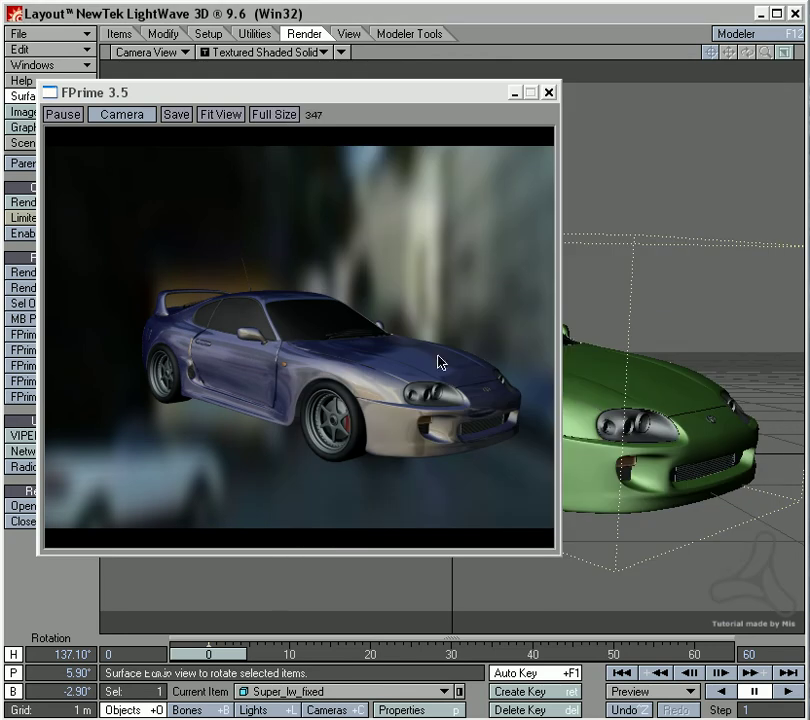
{"action": "left_click_drag", "start_coordinate": [401, 90], "coordinate": [397, 63]}
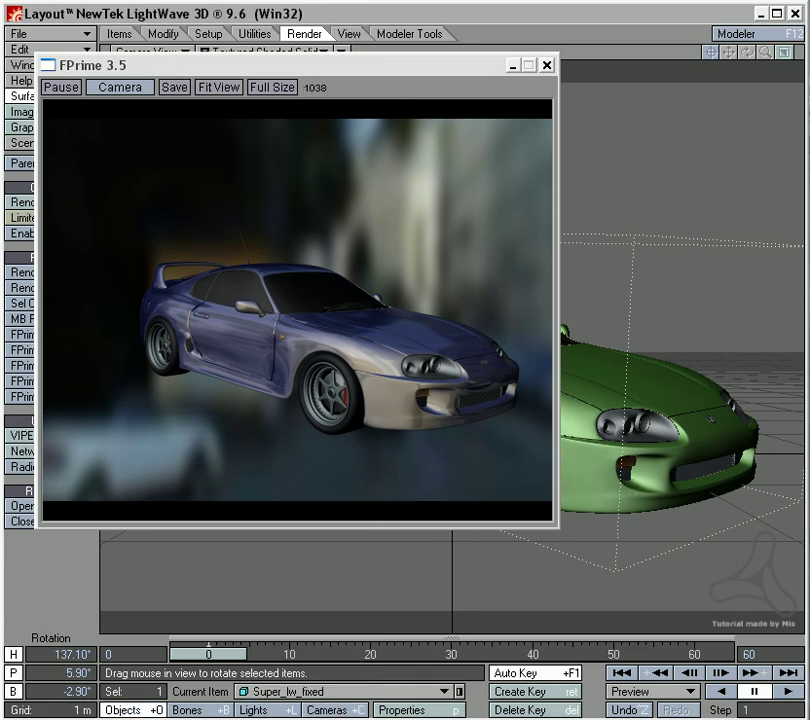
{"action": "left_click_drag", "start_coordinate": [497, 571], "coordinate": [538, 517]}
{"action": "left_click_drag", "start_coordinate": [624, 367], "coordinate": [662, 340]}
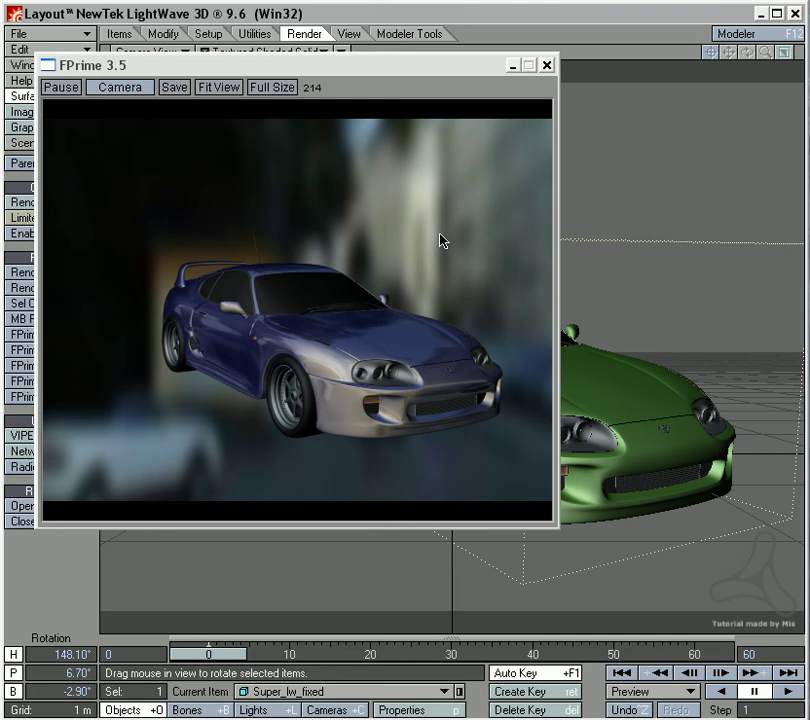
{"action": "left_click_drag", "start_coordinate": [358, 69], "coordinate": [443, 107]}
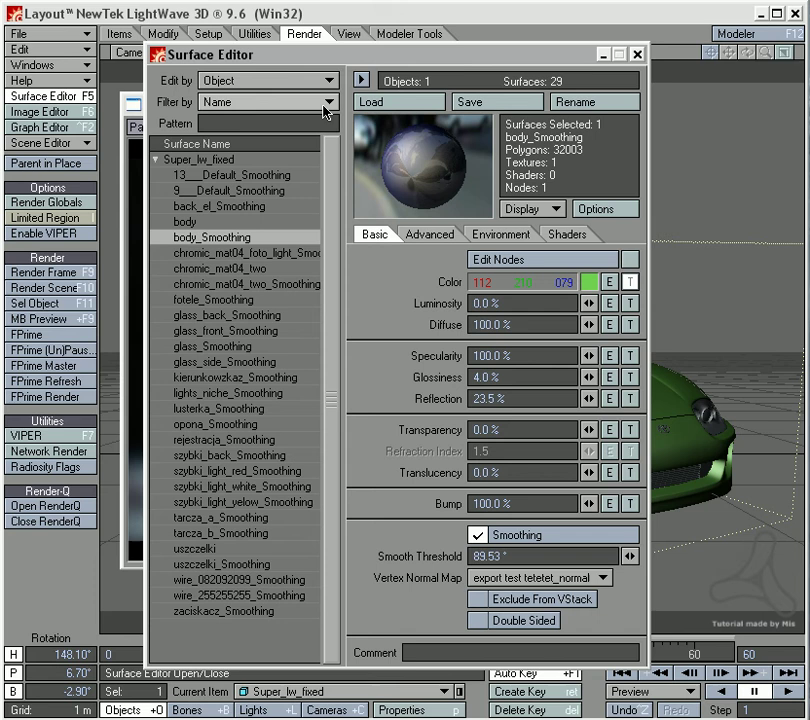
Remove the gradient texture from body_Smoothing's Color and open its Node Editor.
{"action": "left_click_drag", "start_coordinate": [372, 58], "coordinate": [482, 81]}
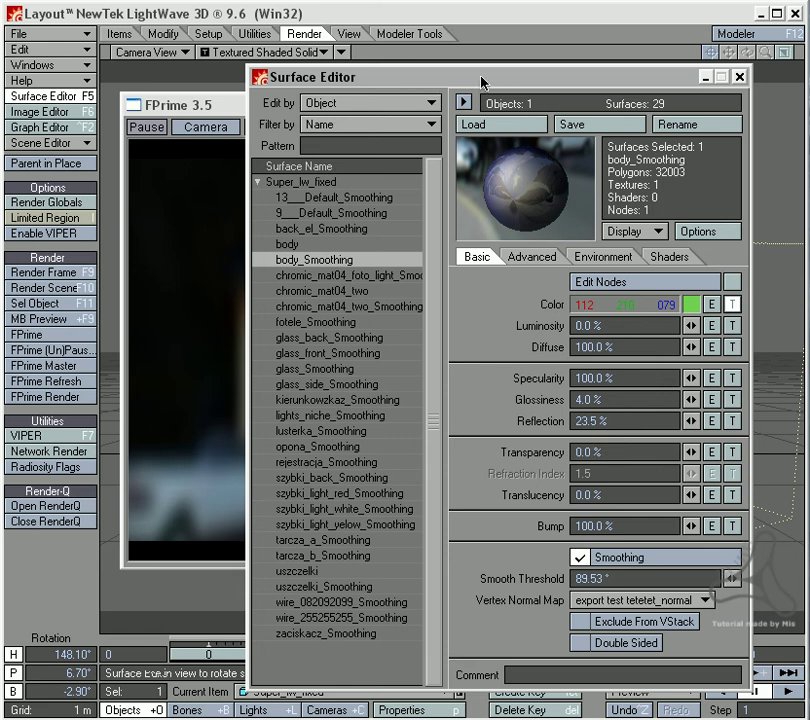
{"action": "left_click_drag", "start_coordinate": [481, 83], "coordinate": [424, 65]}
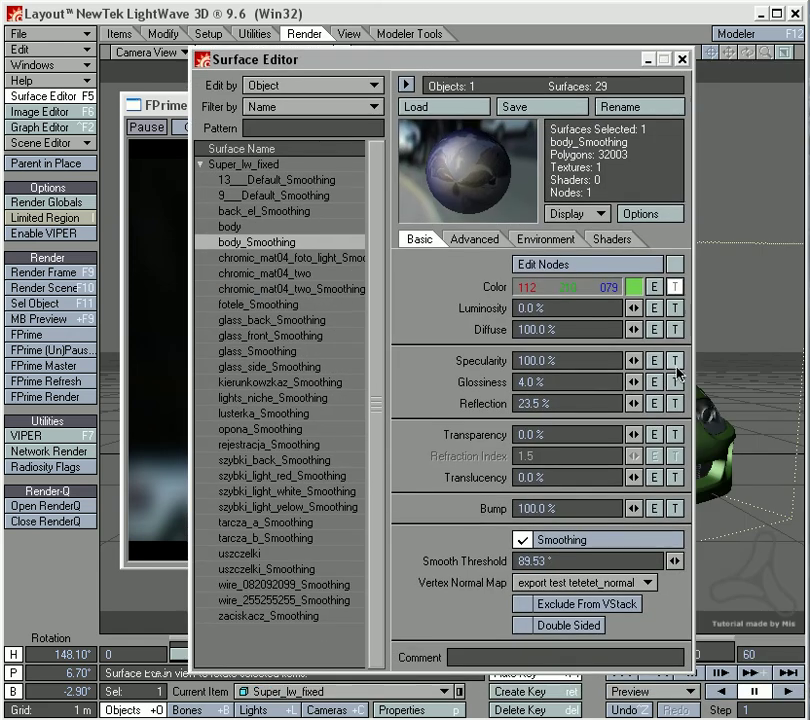
{"action": "left_click", "coordinate": [675, 287], "text": "shift"}
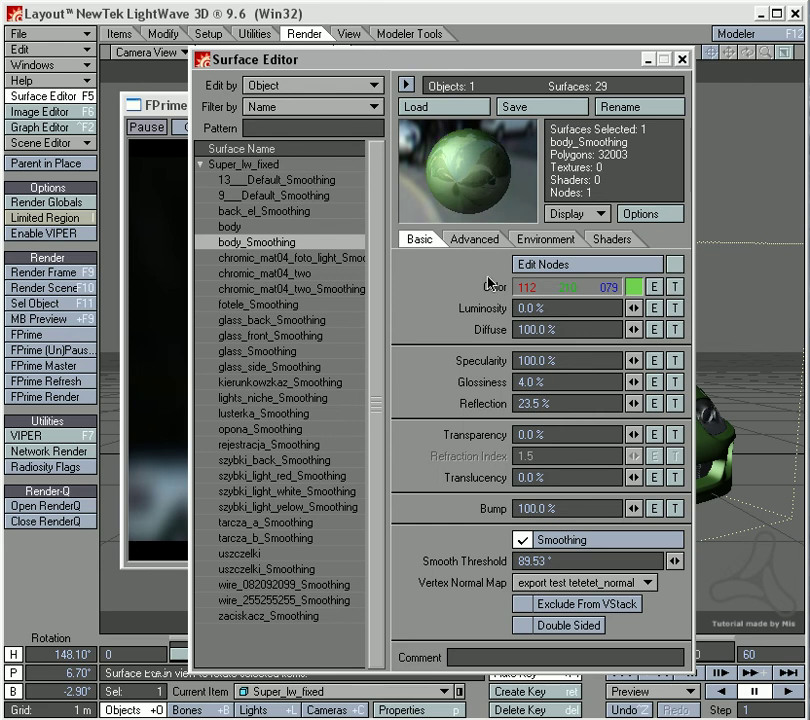
{"action": "left_click", "coordinate": [582, 264]}
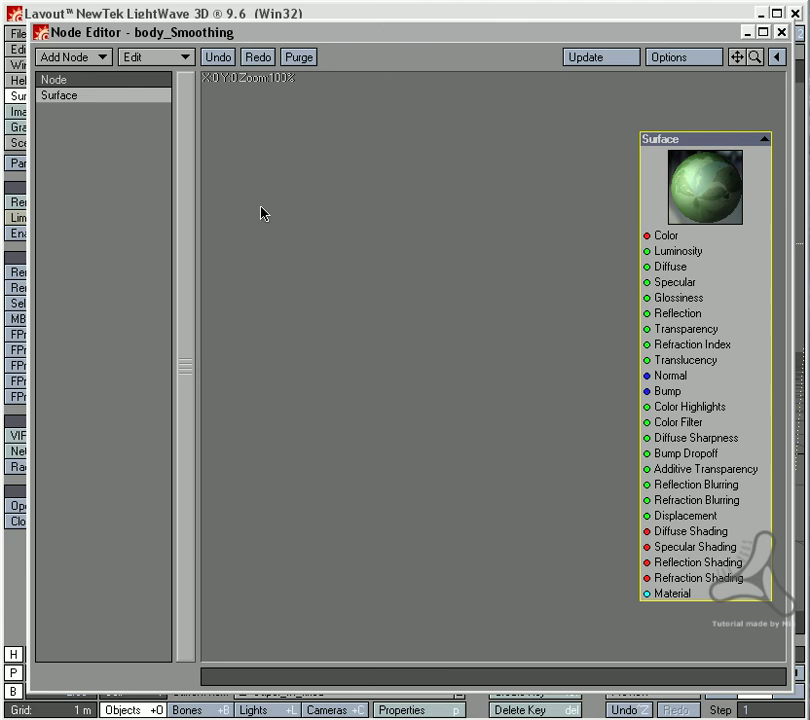
Add a Carpaint node and connect its Material output to the Surface node's Material input.
{"action": "left_click_drag", "start_coordinate": [680, 143], "coordinate": [664, 132]}
{"action": "left_click", "coordinate": [100, 57]}
{"action": "mouse_move", "coordinate": [97, 190]}
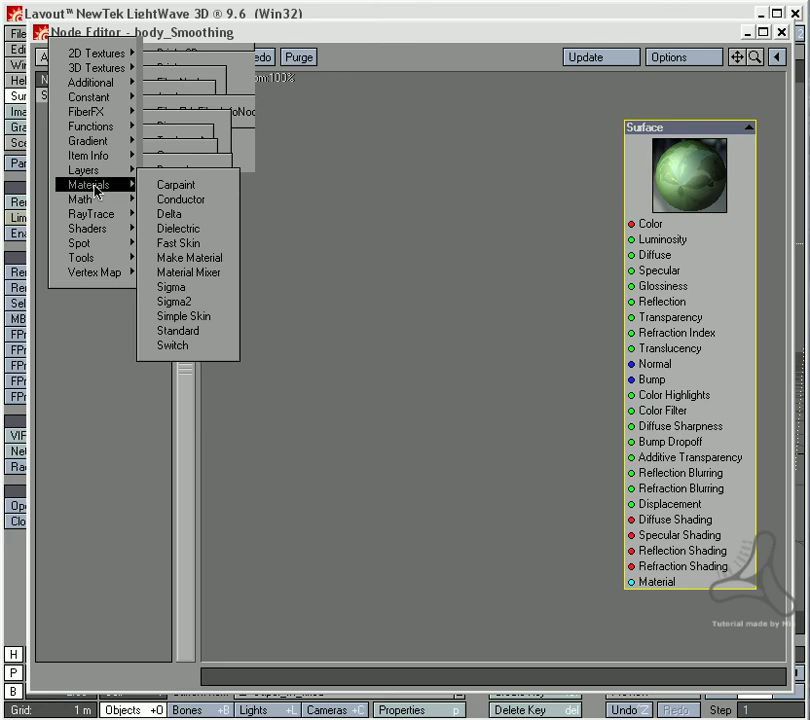
{"action": "left_click", "coordinate": [177, 185]}
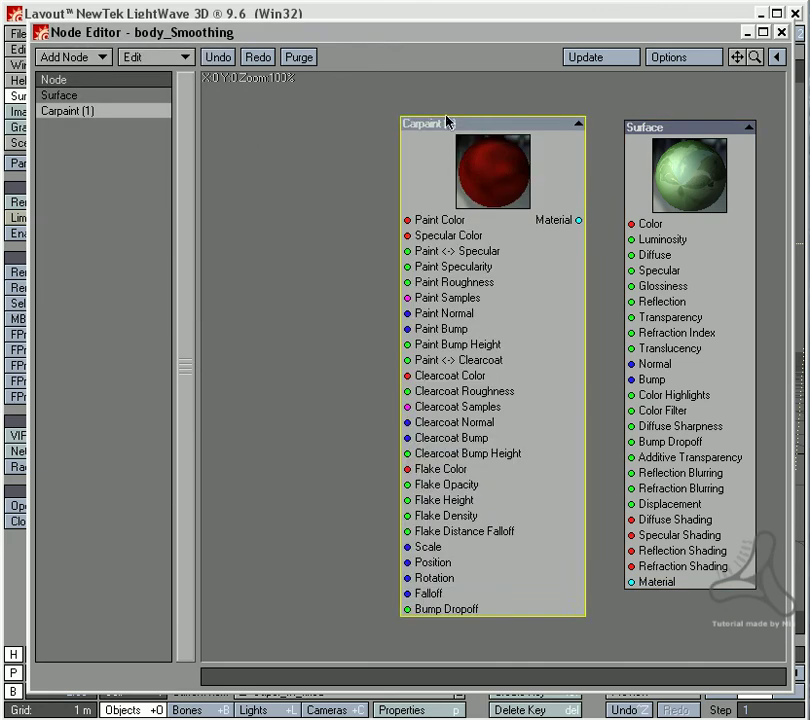
{"action": "left_click_drag", "start_coordinate": [463, 122], "coordinate": [278, 97]}
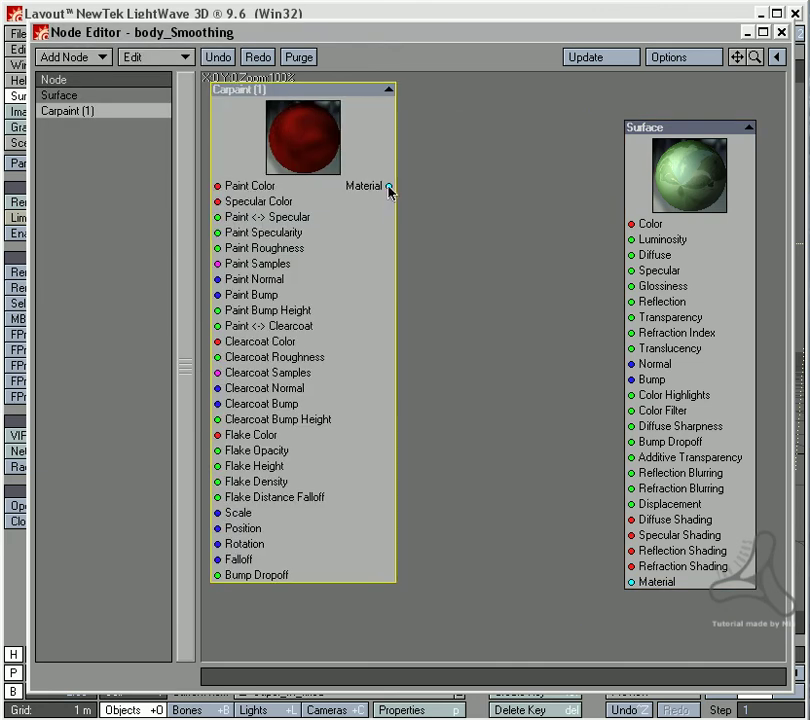
{"action": "left_click_drag", "start_coordinate": [389, 187], "coordinate": [638, 587]}
{"action": "left_click_drag", "start_coordinate": [351, 95], "coordinate": [560, 130]}
Rearrange the editor windows and open the Carpaint node's properties panel.
{"action": "left_click_drag", "start_coordinate": [575, 36], "coordinate": [546, 567]}
{"action": "left_click_drag", "start_coordinate": [468, 63], "coordinate": [551, 80]}
{"action": "left_click_drag", "start_coordinate": [199, 558], "coordinate": [219, 100]}
{"action": "left_click_drag", "start_coordinate": [449, 196], "coordinate": [347, 174]}
{"action": "double_click", "coordinate": [420, 171]}
{"action": "mouse_move", "coordinate": [461, 130]}
{"action": "left_mouse_down"}
{"action": "mouse_move", "coordinate": [470, 77]}
{"action": "mouse_move", "coordinate": [455, 91]}
{"action": "left_mouse_up"}
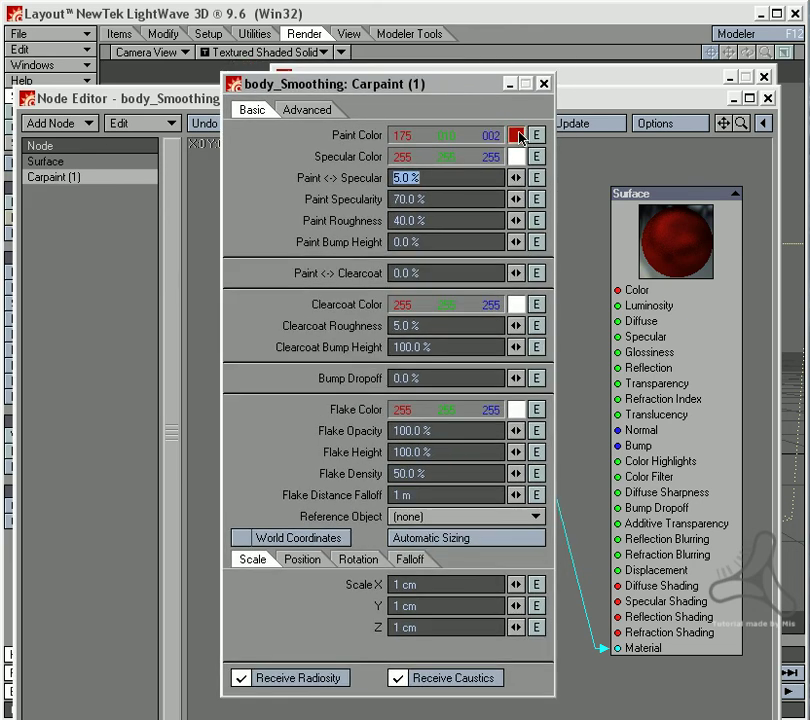
Place the Carpaint node left of the Surface node and reopen its properties panel.
{"action": "left_click_drag", "start_coordinate": [458, 93], "coordinate": [509, 104]}
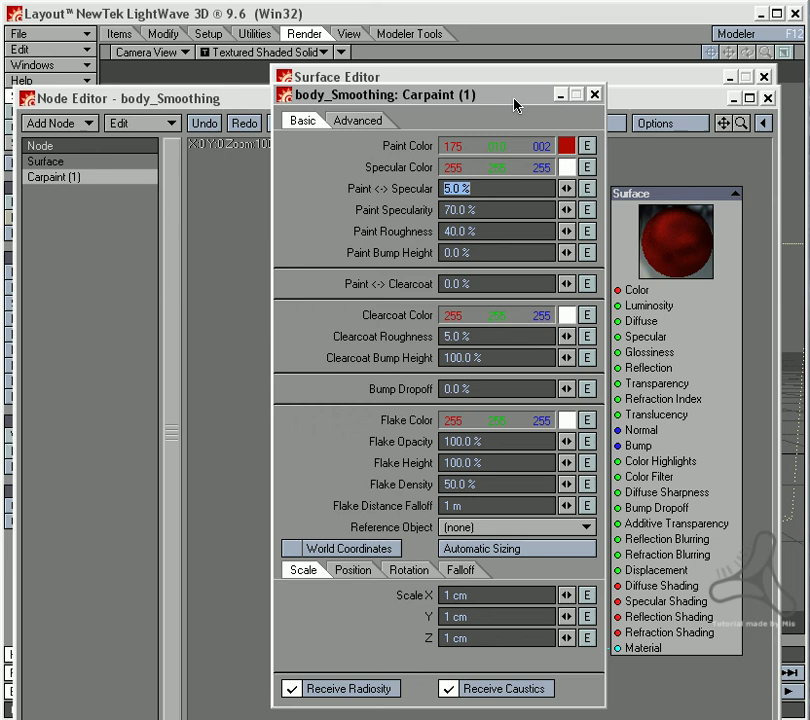
{"action": "left_click", "coordinate": [597, 97]}
{"action": "left_click_drag", "start_coordinate": [416, 172], "coordinate": [497, 192]}
{"action": "double_click", "coordinate": [503, 228]}
{"action": "left_click_drag", "start_coordinate": [477, 100], "coordinate": [448, 66]}
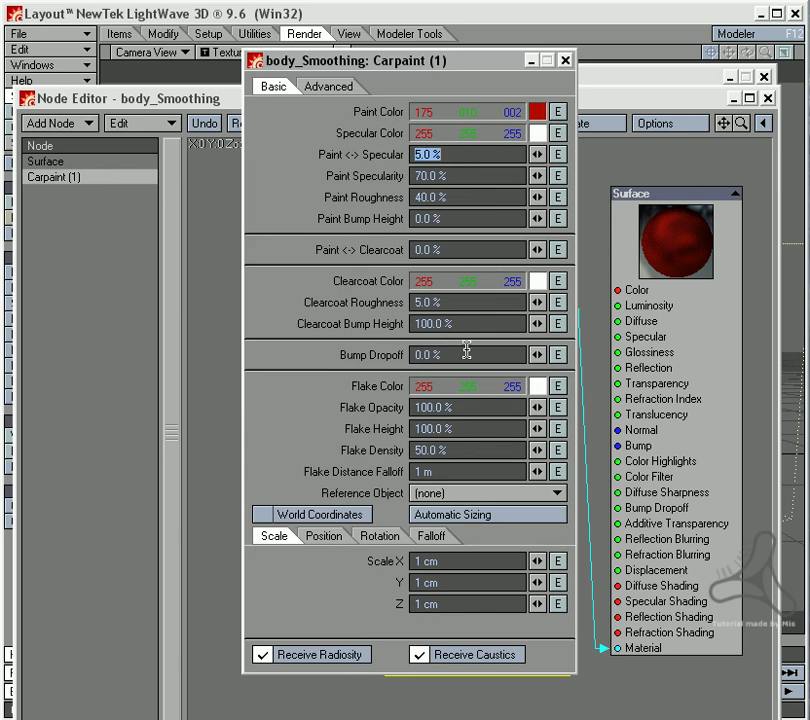
Raise Carpaint's Paint <-> Clearcoat amount to 18.5% and close the panel.
{"action": "left_click", "coordinate": [537, 250]}
{"action": "left_click_drag", "start_coordinate": [537, 250], "coordinate": [549, 250]}
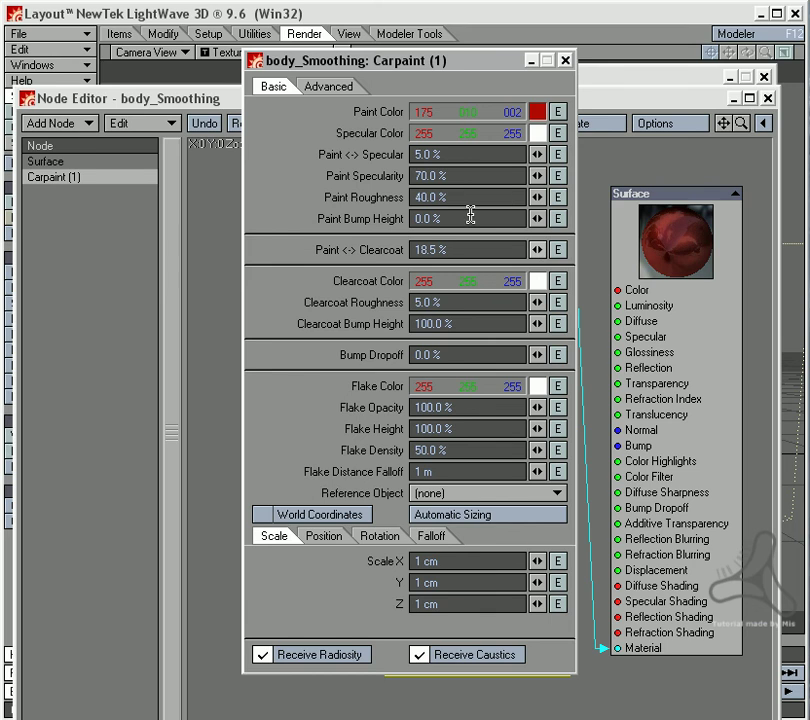
{"action": "left_click", "coordinate": [565, 60]}
Add a Gradient node on the canvas's left and open its settings.
{"action": "left_click", "coordinate": [58, 123]}
{"action": "mouse_move", "coordinate": [88, 128]}
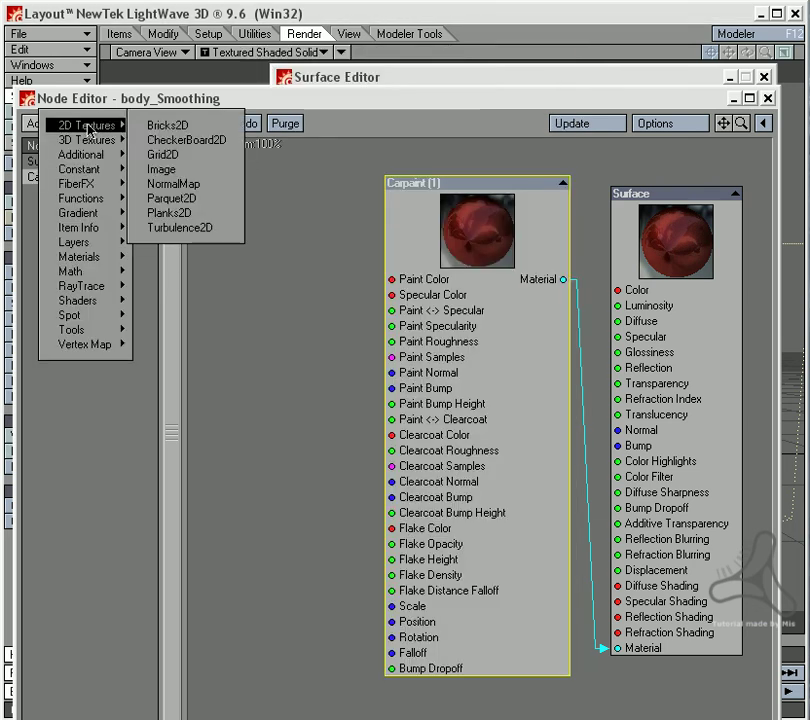
{"action": "mouse_move", "coordinate": [120, 213]}
{"action": "mouse_move", "coordinate": [155, 214]}
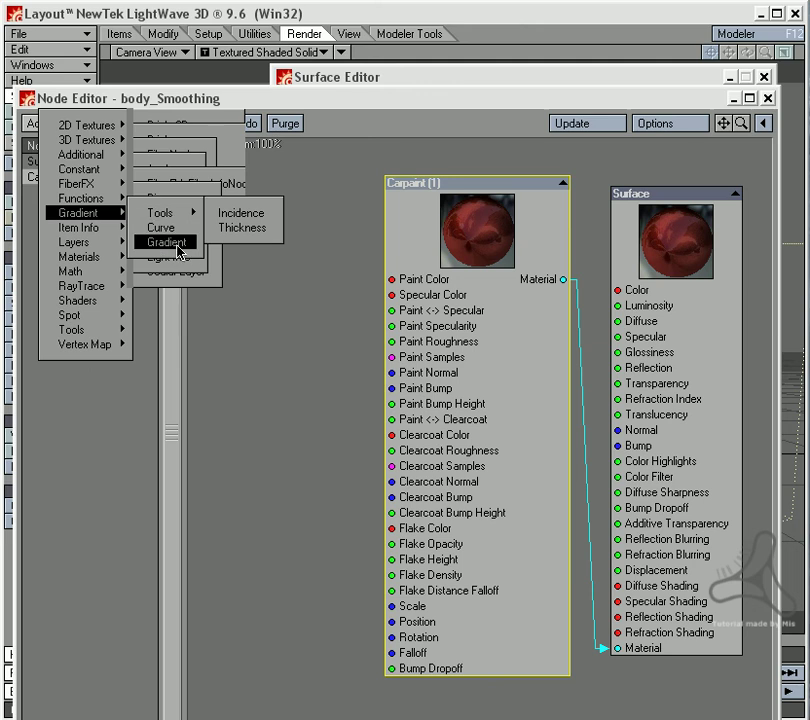
{"action": "left_click", "coordinate": [168, 243]}
{"action": "left_click_drag", "start_coordinate": [472, 375], "coordinate": [236, 247]}
{"action": "double_click", "coordinate": [255, 301]}
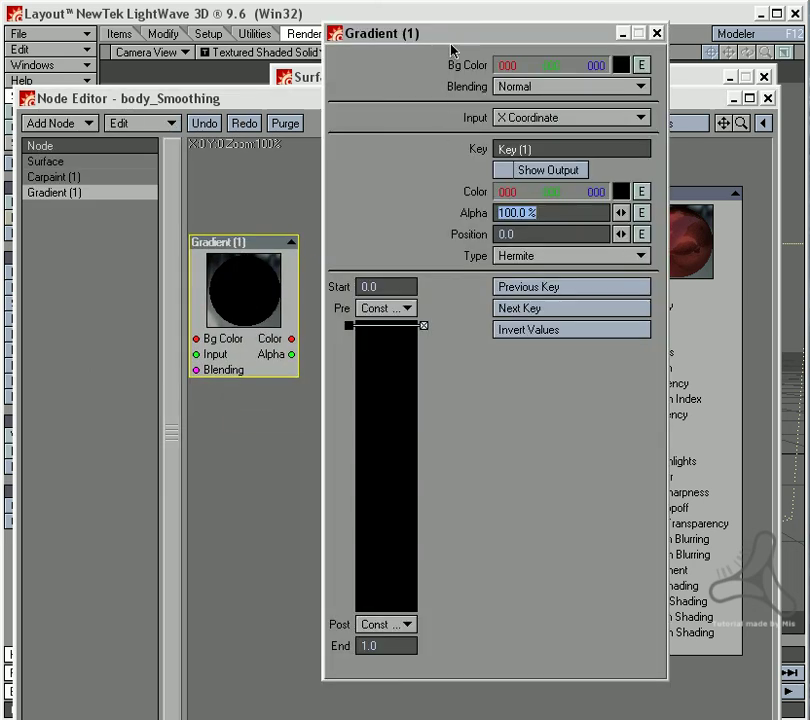
{"action": "left_click_drag", "start_coordinate": [450, 33], "coordinate": [349, 54]}
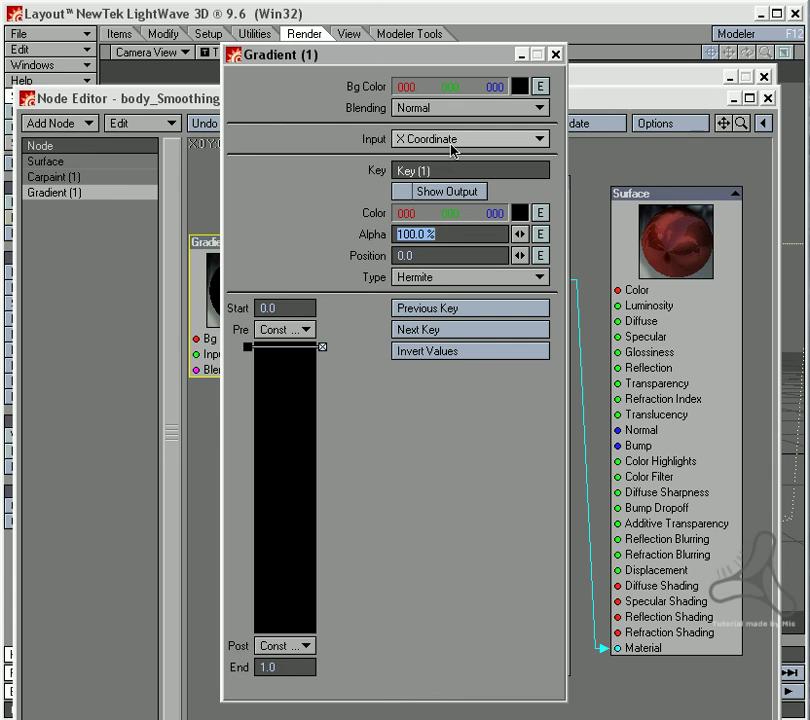
Set the gradient Input to Incidence and colour its first key green.
{"action": "left_click", "coordinate": [466, 140]}
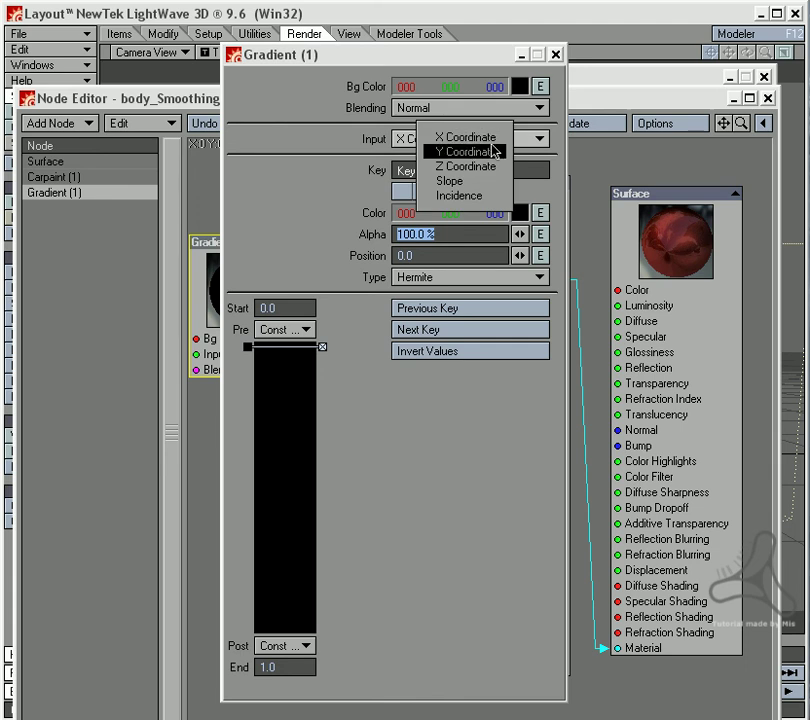
{"action": "left_click", "coordinate": [459, 196]}
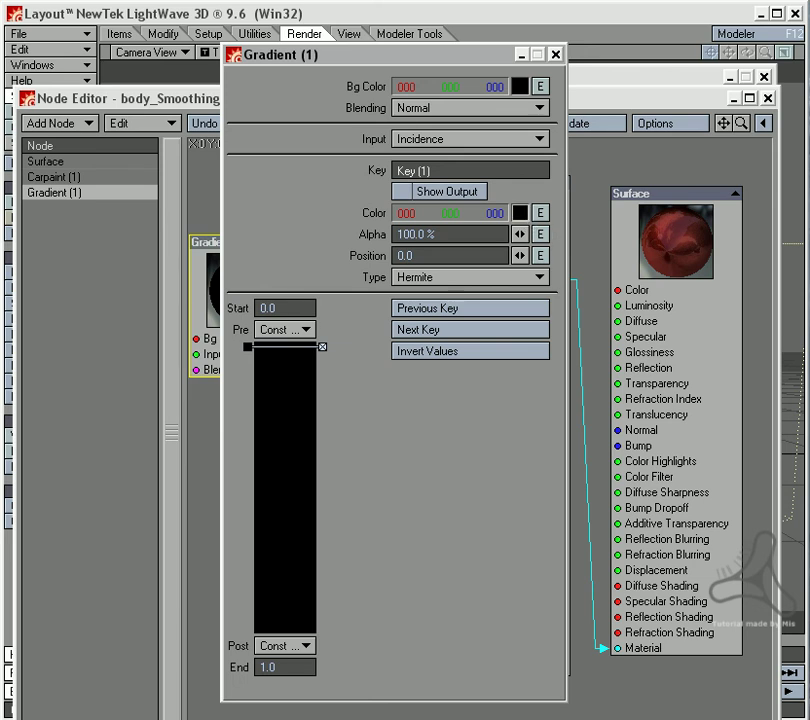
{"action": "left_click", "coordinate": [520, 213]}
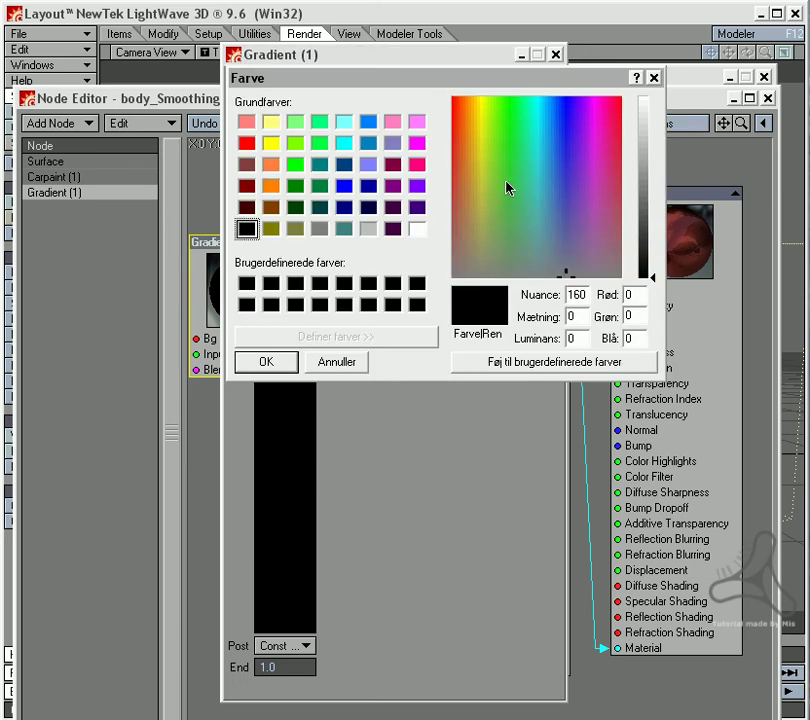
{"action": "left_click", "coordinate": [509, 189]}
{"action": "left_click", "coordinate": [650, 199]}
{"action": "left_click", "coordinate": [264, 361]}
Add a pale yellow key at the gradient's end and a green key in the middle.
{"action": "mouse_move", "coordinate": [289, 596]}
{"action": "left_mouse_down"}
{"action": "mouse_move", "coordinate": [290, 633]}
{"action": "mouse_move", "coordinate": [289, 615]}
{"action": "left_mouse_up"}
{"action": "left_click", "coordinate": [295, 630]}
{"action": "left_click", "coordinate": [519, 214]}
{"action": "left_click_drag", "start_coordinate": [477, 156], "coordinate": [479, 135]}
{"action": "left_click_drag", "start_coordinate": [645, 147], "coordinate": [651, 158]}
{"action": "left_click", "coordinate": [266, 362]}
{"action": "left_click_drag", "start_coordinate": [296, 465], "coordinate": [296, 492]}
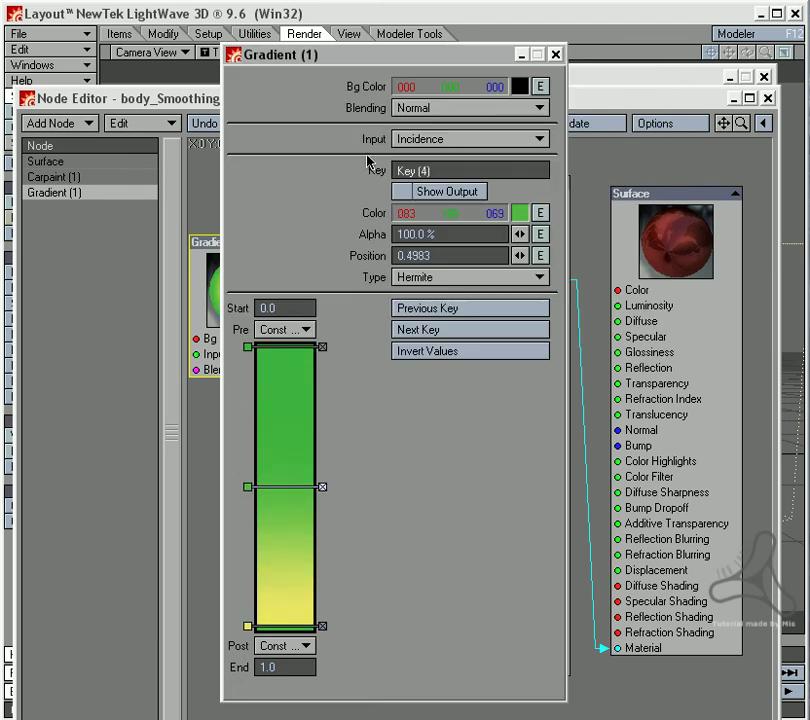
Connect the Gradient's Color to Carpaint's Paint Color and close the Node Editor.
{"action": "left_click", "coordinate": [556, 54]}
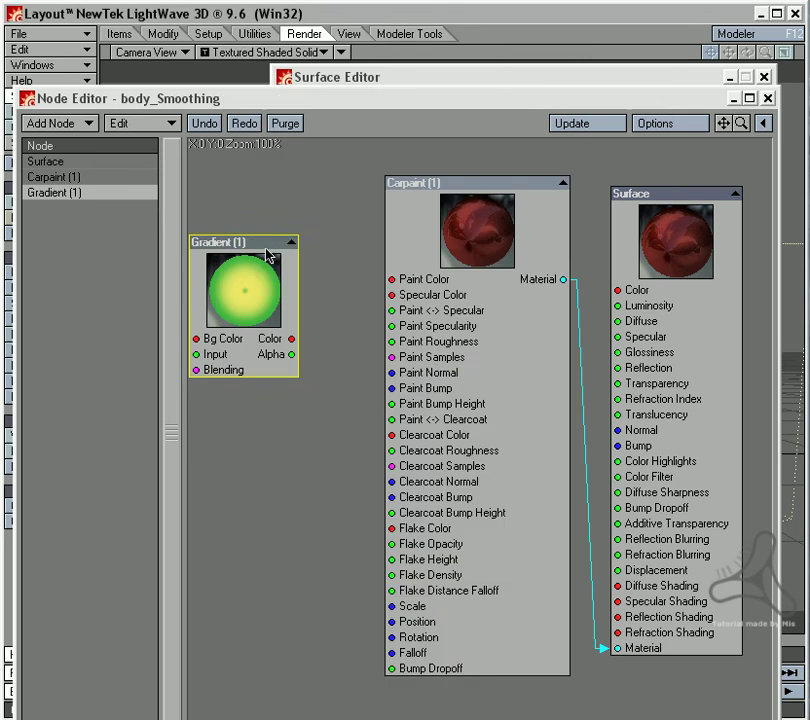
{"action": "left_click_drag", "start_coordinate": [268, 256], "coordinate": [287, 231]}
{"action": "mouse_move", "coordinate": [312, 318]}
{"action": "left_mouse_down"}
{"action": "mouse_move", "coordinate": [363, 289]}
{"action": "mouse_move", "coordinate": [403, 279]}
{"action": "left_mouse_up"}
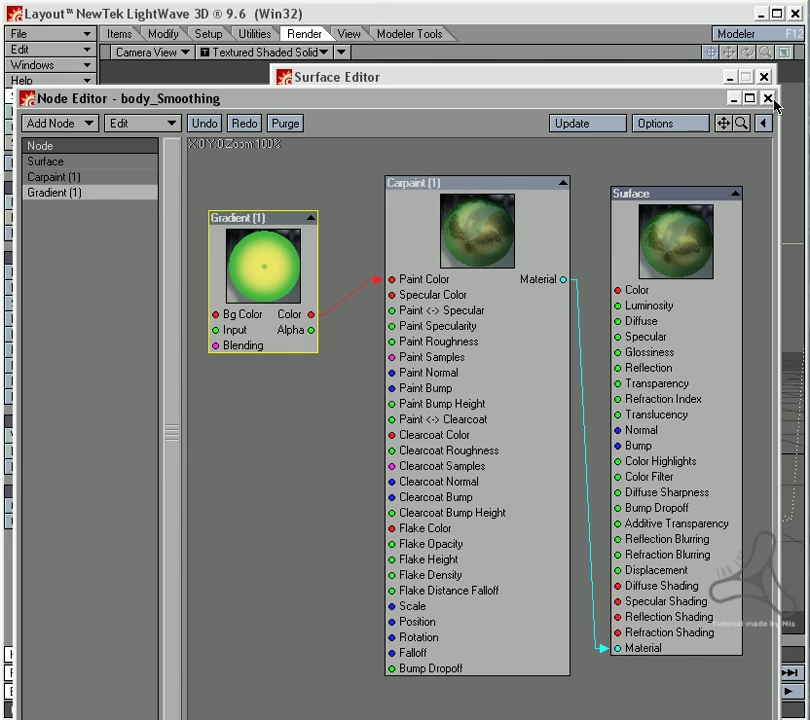
{"action": "left_click", "coordinate": [767, 98]}
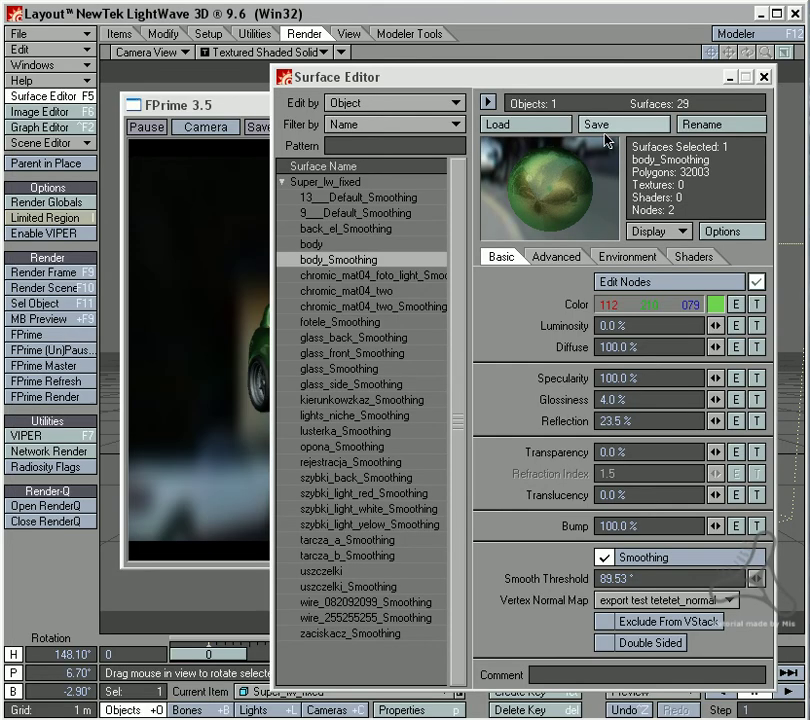
Close the Surface Editor, shift the FPrime window, and turn the car to 128.10° heading, 4.70° pitch.
{"action": "left_click", "coordinate": [763, 76]}
{"action": "left_click_drag", "start_coordinate": [478, 108], "coordinate": [408, 80]}
{"action": "left_click_drag", "start_coordinate": [681, 561], "coordinate": [639, 576]}
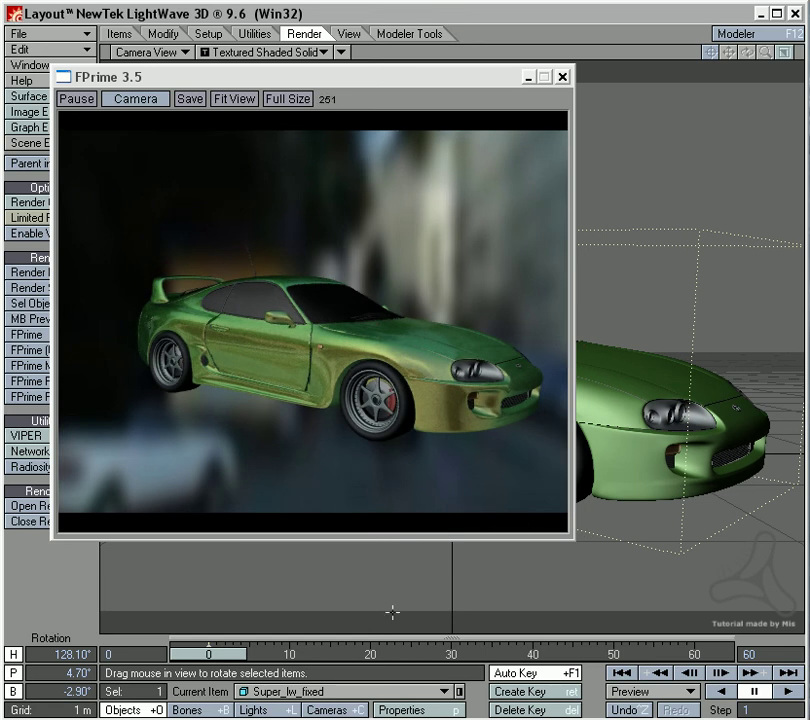
Select the Camera and move it close to the car's bodywork.
{"action": "left_click", "coordinate": [347, 711]}
{"action": "mouse_move", "coordinate": [557, 593]}
{"action": "left_mouse_down"}
{"action": "mouse_move", "coordinate": [575, 600]}
{"action": "mouse_move", "coordinate": [570, 590]}
{"action": "left_mouse_up"}
{"action": "key", "text": "t"}
{"action": "left_click_drag", "start_coordinate": [627, 579], "coordinate": [683, 430]}
{"action": "key", "text": "y"}
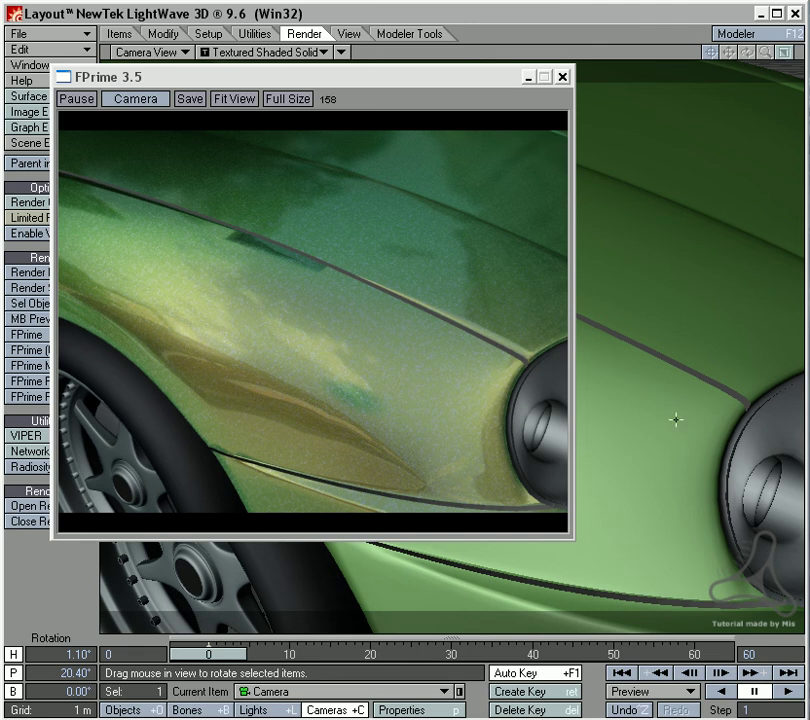
Push the camera in on the paint flakes, then pull back to frame the whole car.
{"action": "key", "text": "t"}
{"action": "mouse_move", "coordinate": [685, 481]}
{"action": "left_mouse_down"}
{"action": "mouse_move", "coordinate": [684, 452]}
{"action": "mouse_move", "coordinate": [685, 466]}
{"action": "left_mouse_up"}
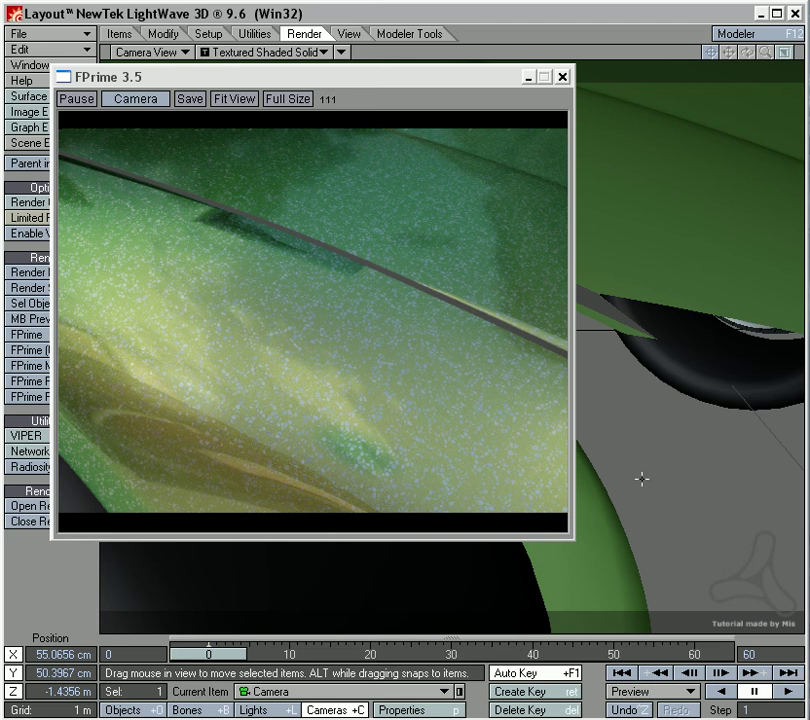
{"action": "left_click_drag", "start_coordinate": [610, 480], "coordinate": [642, 470]}
{"action": "mouse_move", "coordinate": [642, 470]}
{"action": "right_mouse_down"}
{"action": "mouse_move", "coordinate": [642, 435]}
{"action": "mouse_move", "coordinate": [642, 470]}
{"action": "right_mouse_up"}
{"action": "left_click_drag", "start_coordinate": [642, 470], "coordinate": [593, 484]}
{"action": "key", "text": "y"}
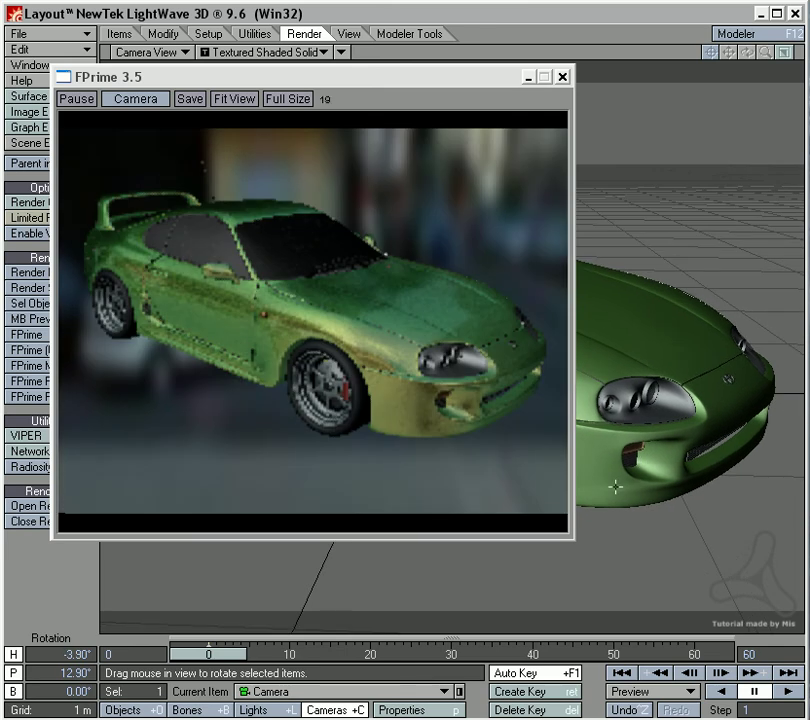